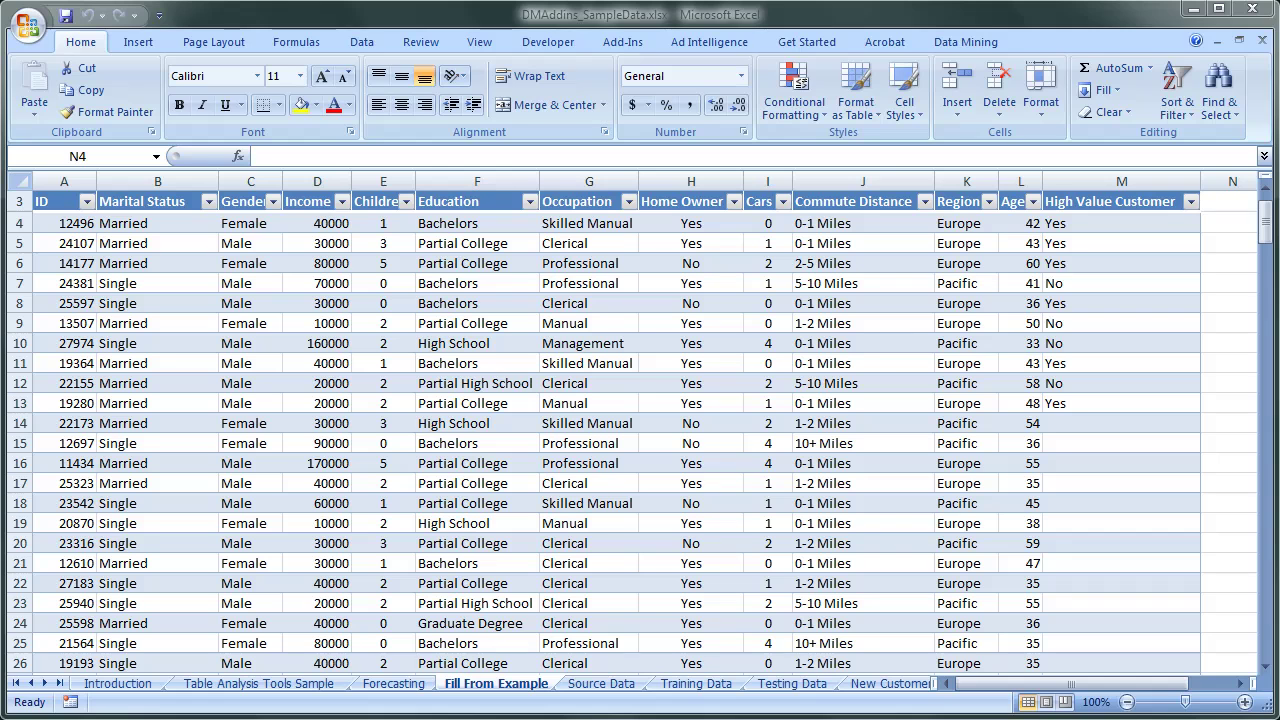
- Select a High Value Customer cell in the table so the Table Tools tabs appear
left_click(1211, 222)
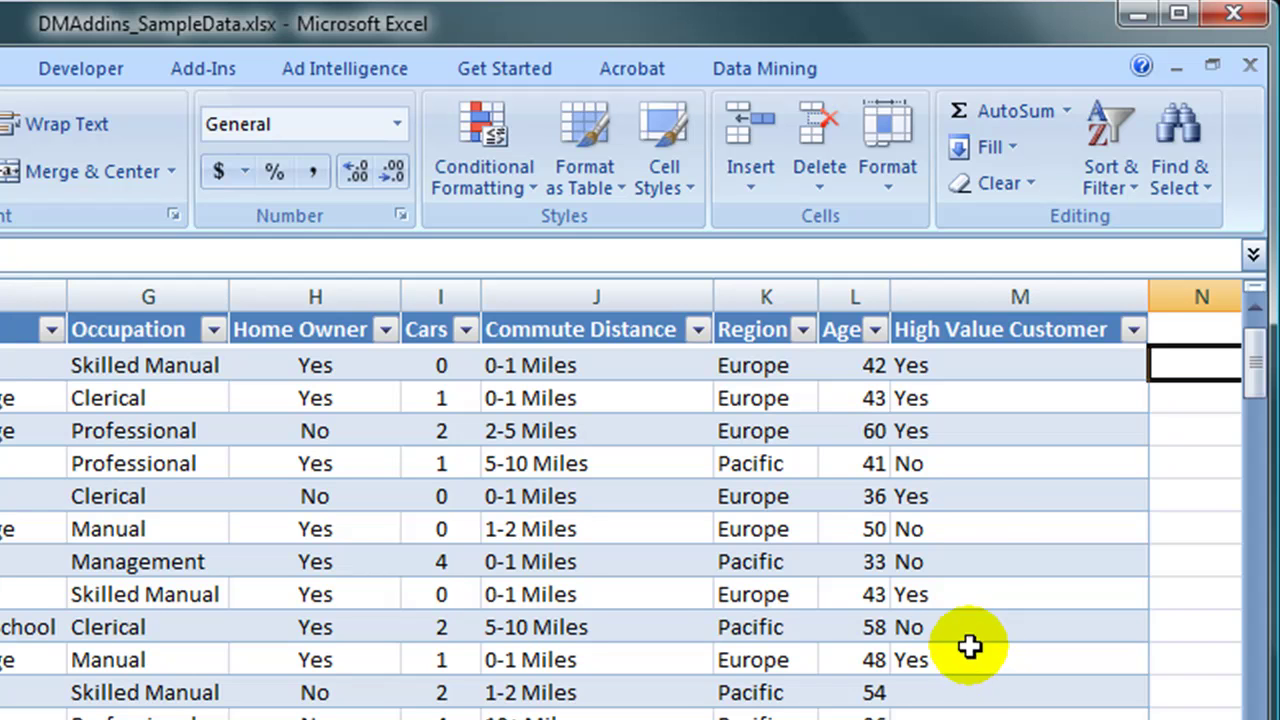
scroll(880, 340, "right", 3)
scroll(880, 286, "left", 3)
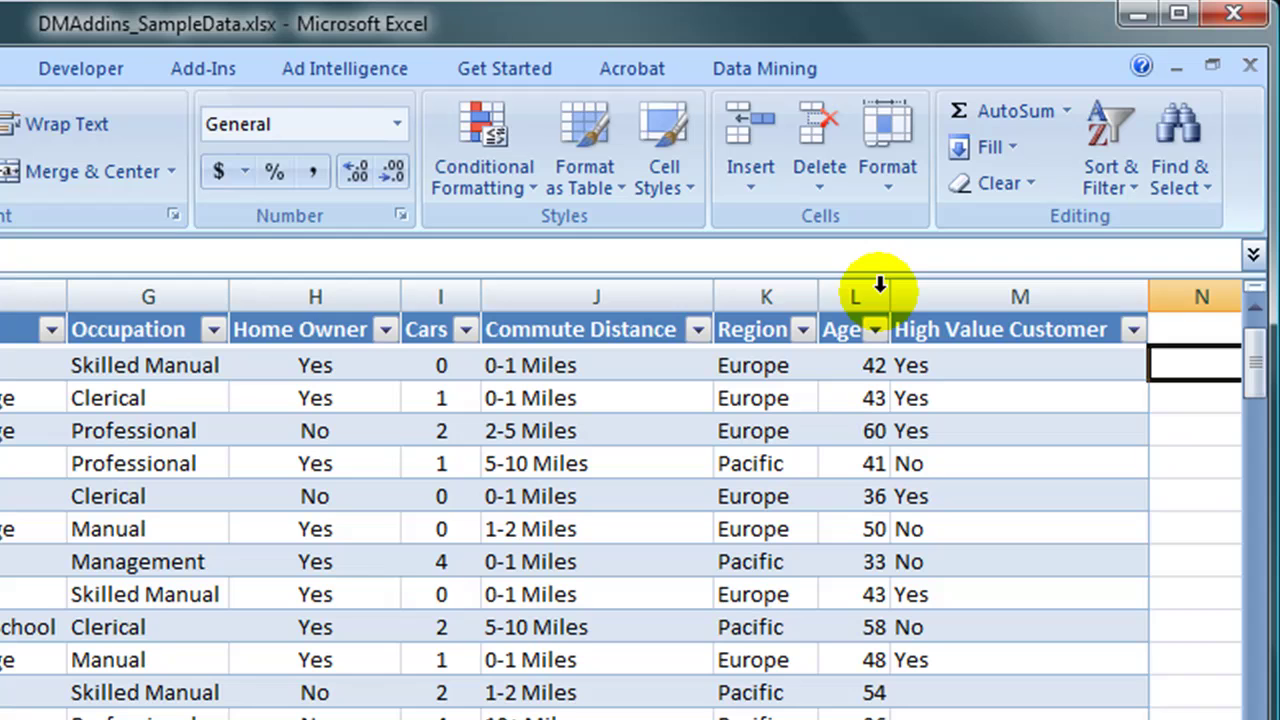
left_click(918, 360)
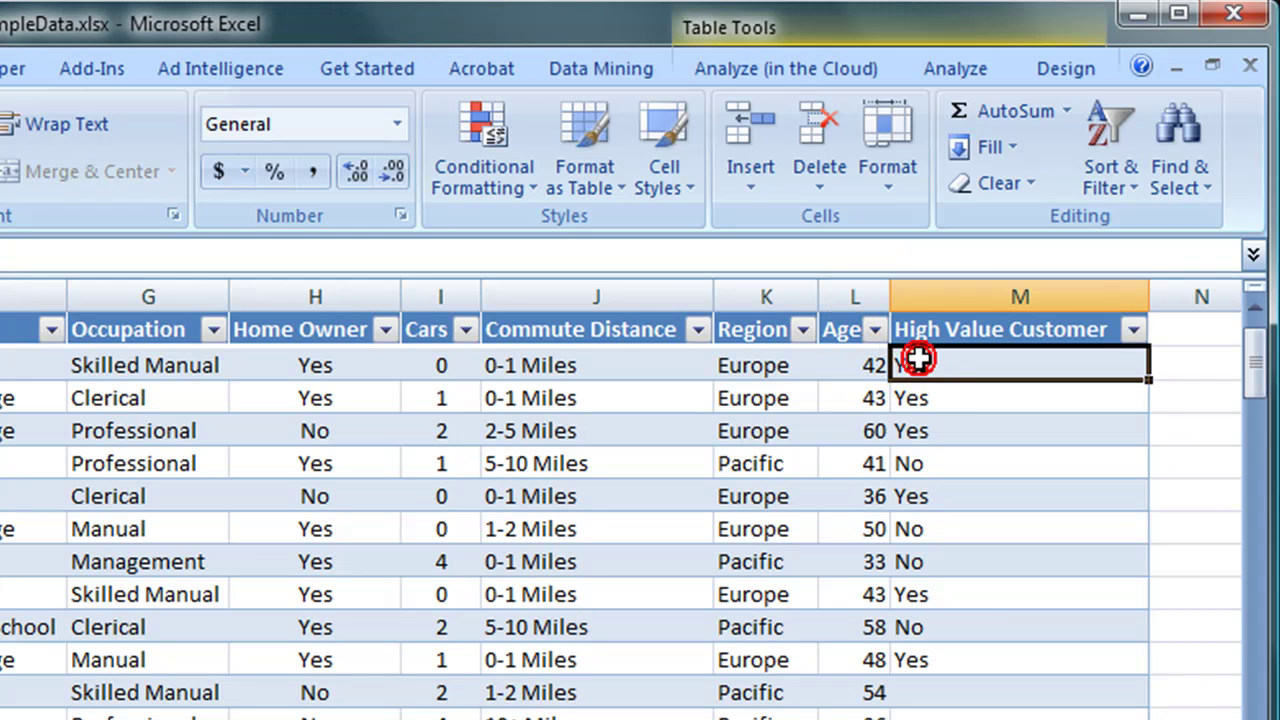
- Run Fill From Example on High Value Customer using the recommended analysis columns
left_click(929, 70)
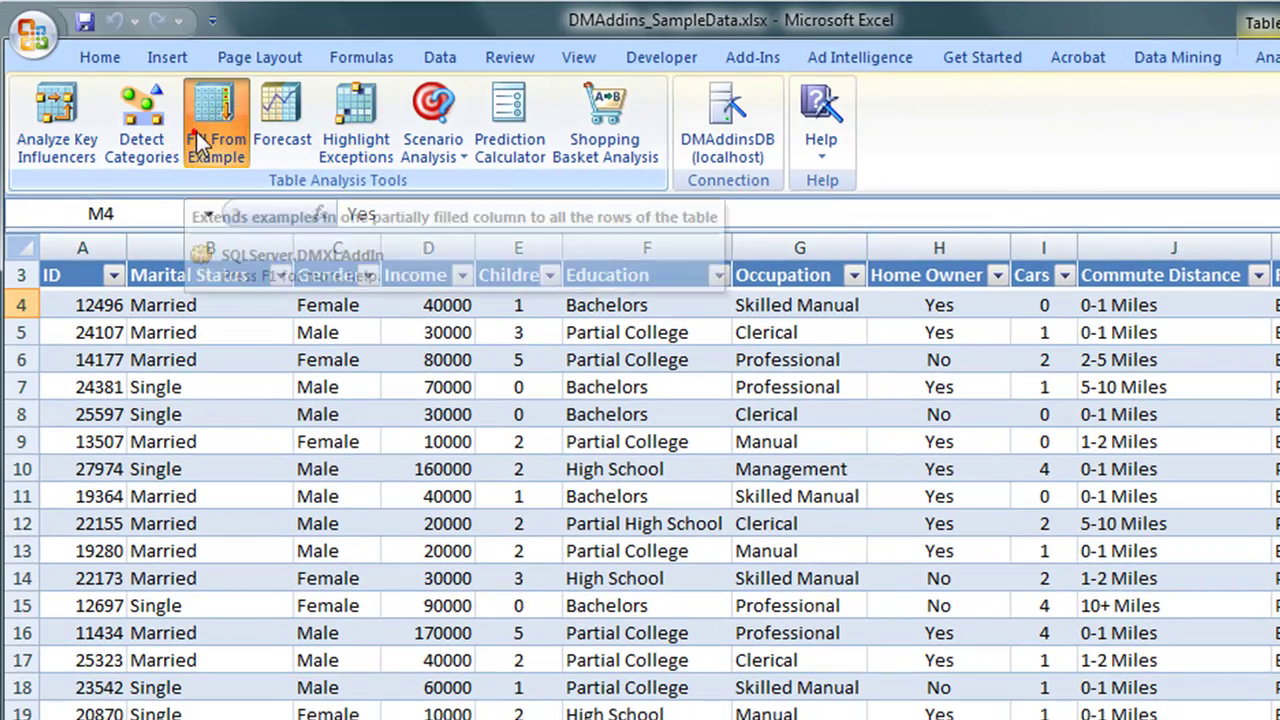
left_click(198, 138)
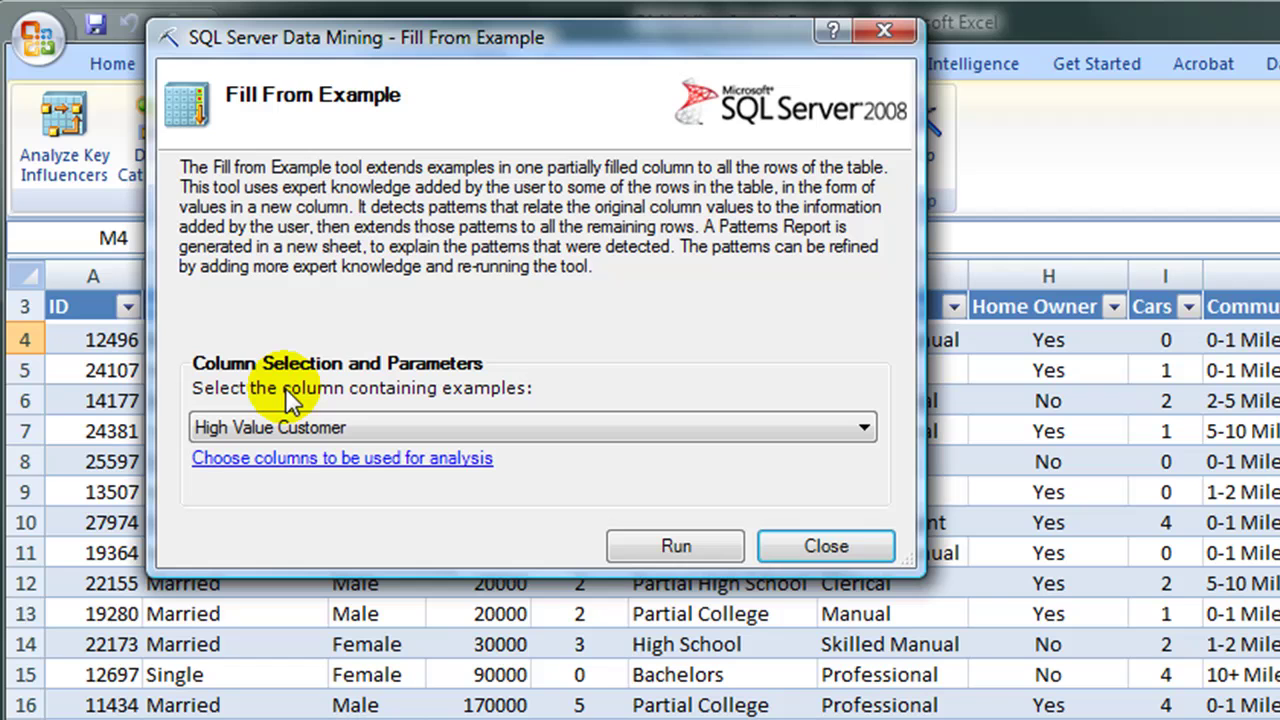
left_click(322, 460)
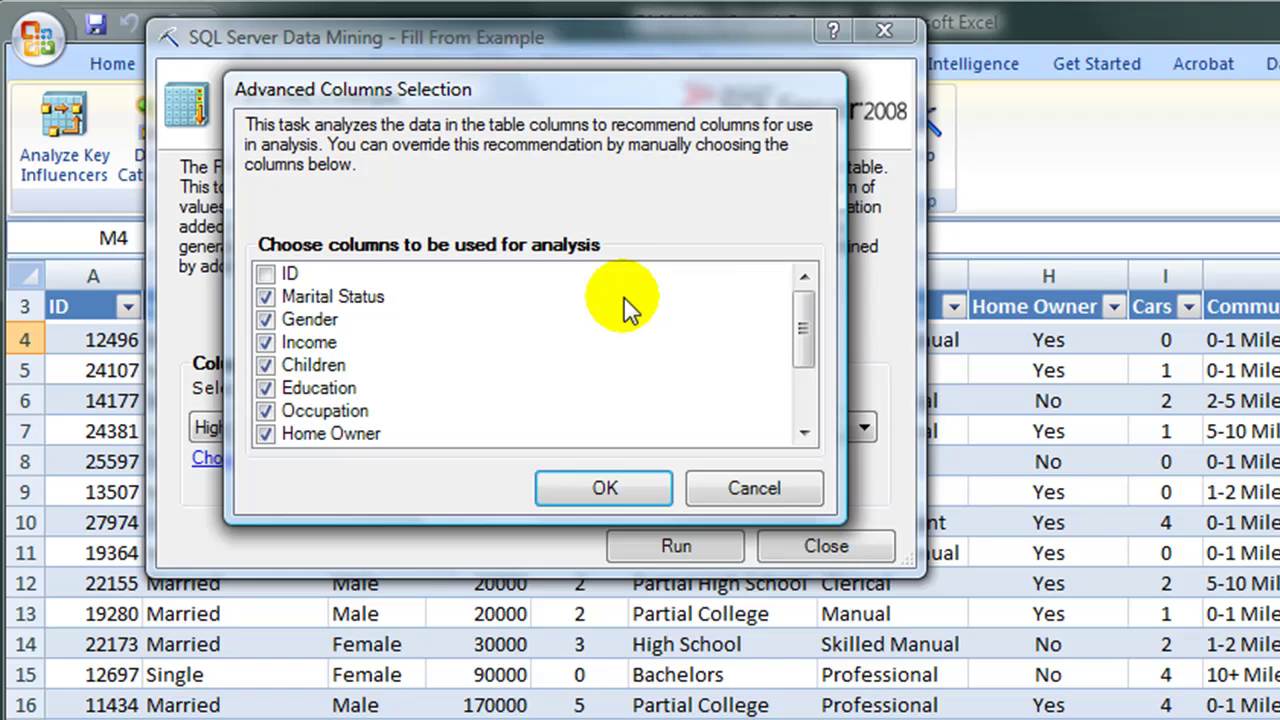
left_click_drag(803, 350, 800, 433)
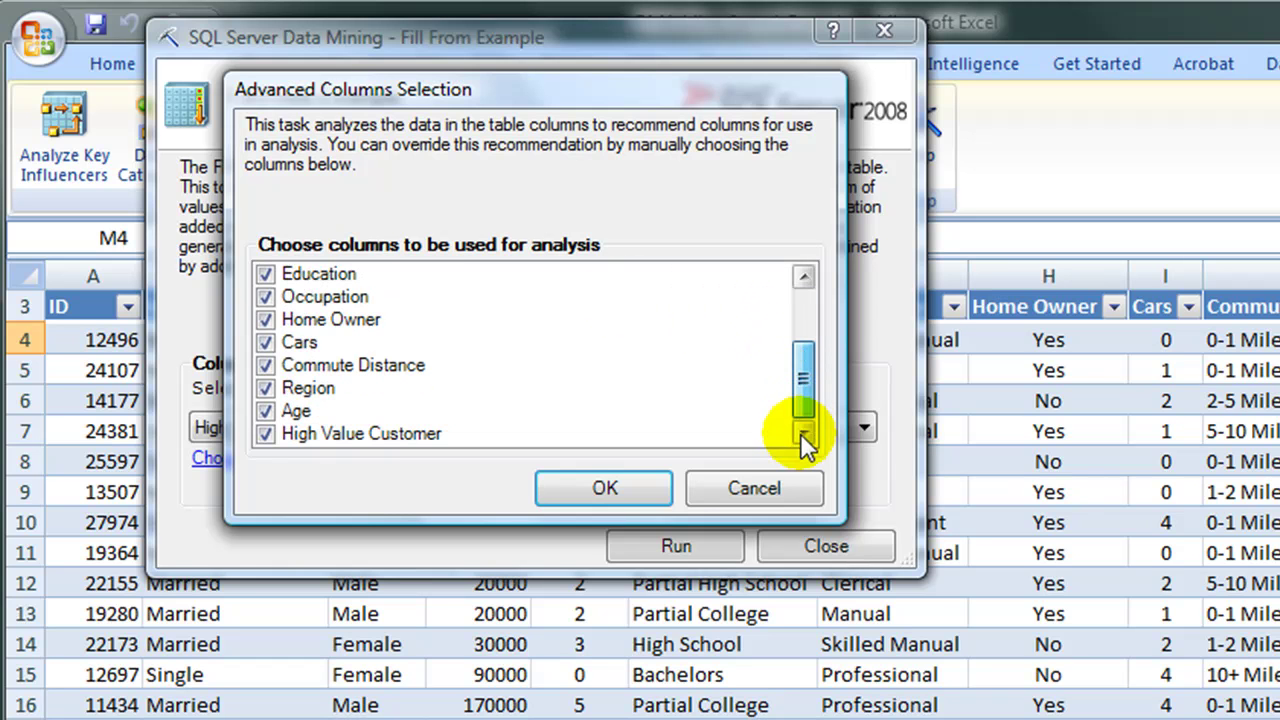
left_click(624, 485)
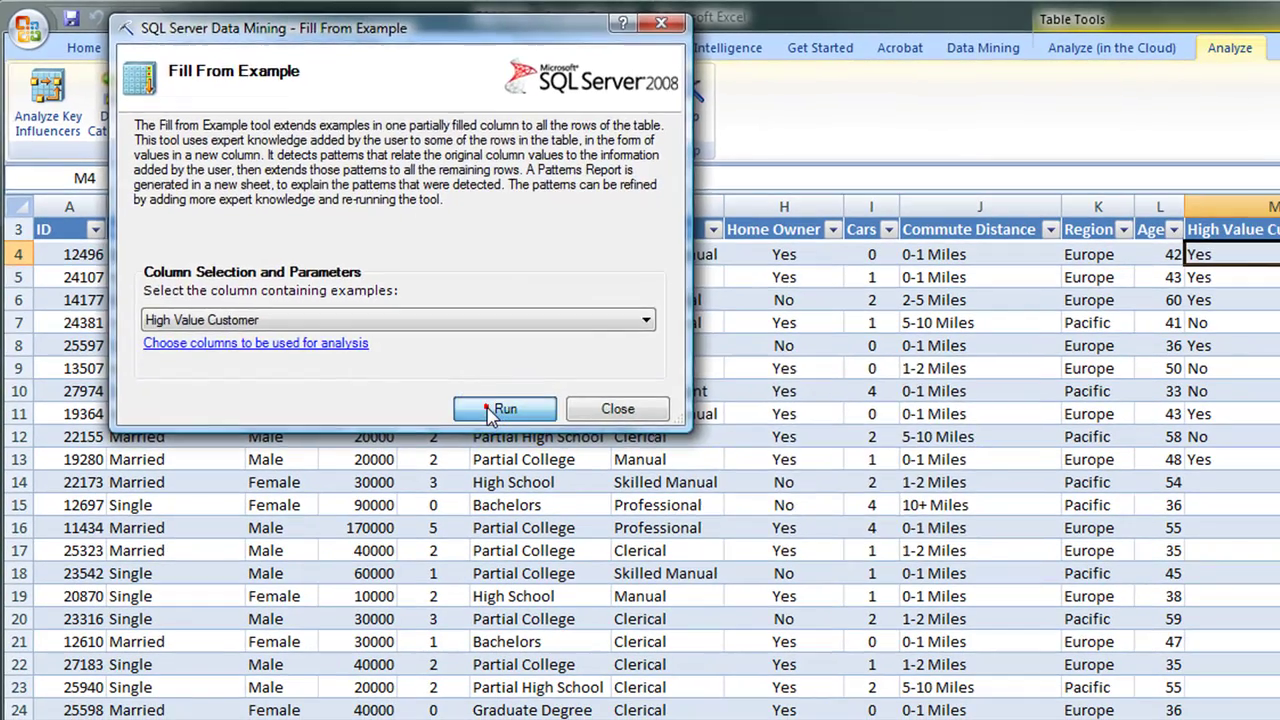
left_click(562, 468)
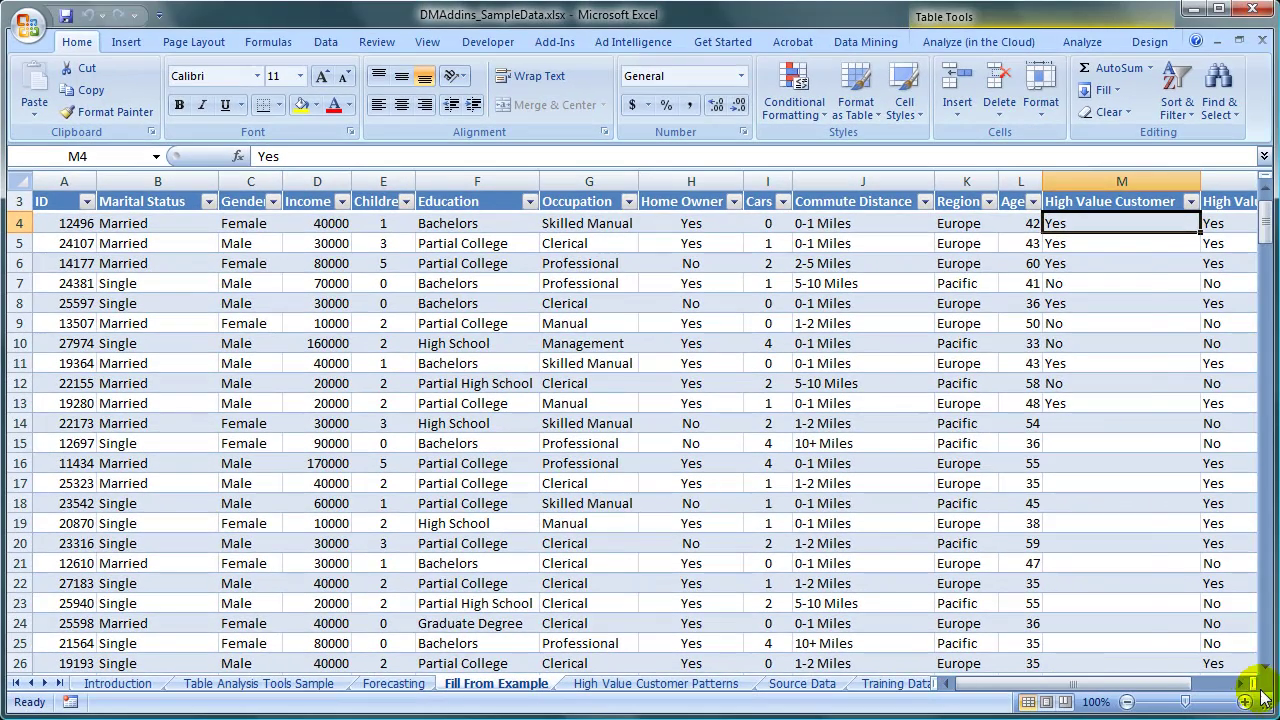
- Filter High Value Customer_Extended to show only Yes rows, excluding No
left_click(1243, 684)
left_click(1243, 684)
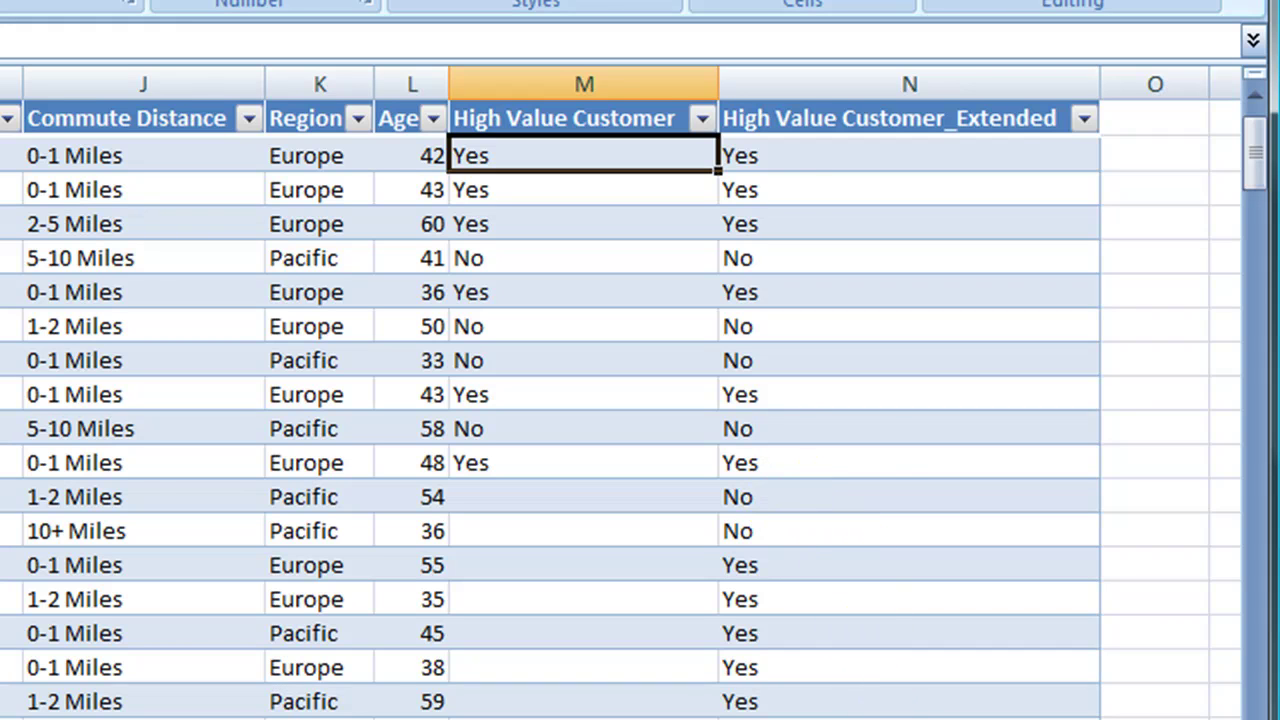
left_click(1085, 120)
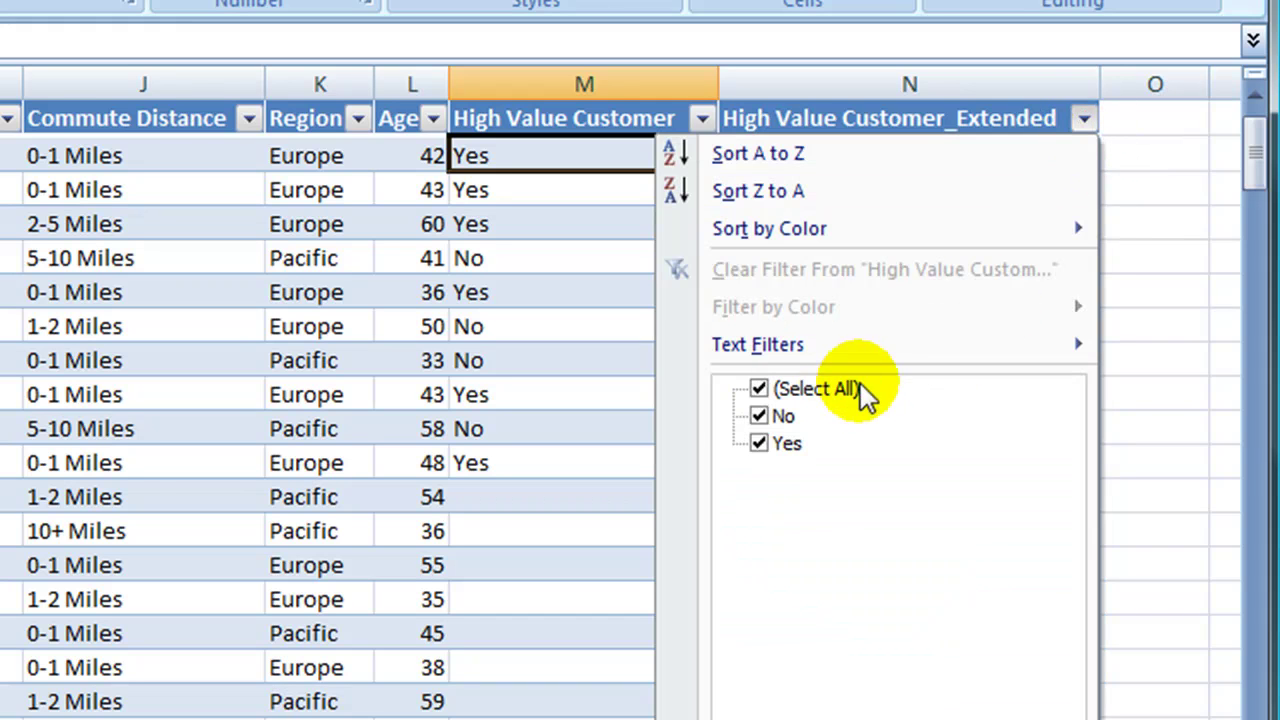
left_click(758, 416)
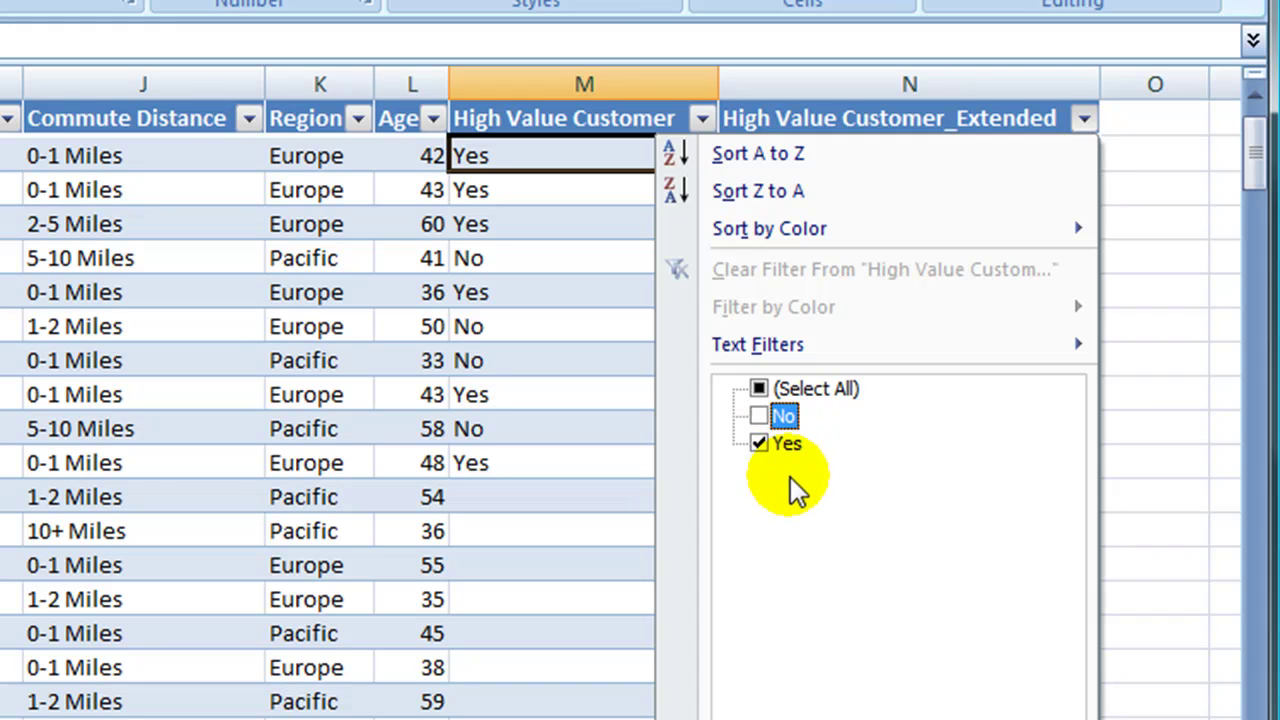
key("Return")
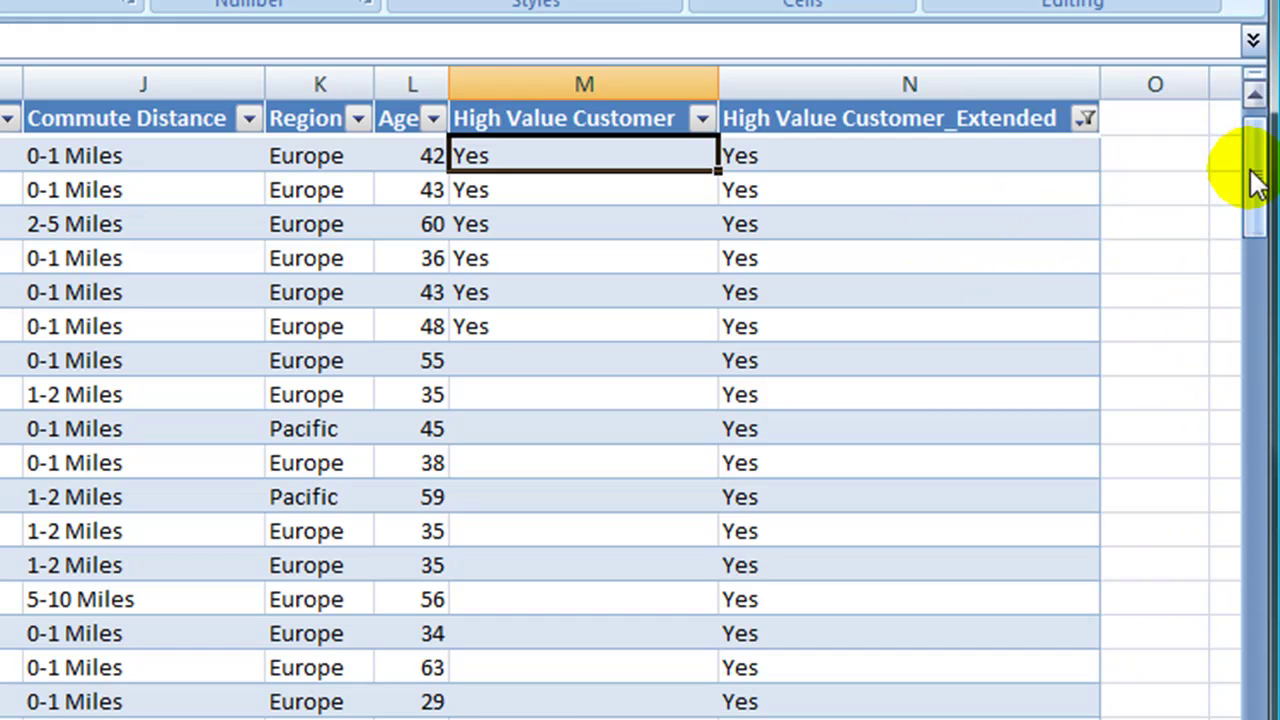
left_click_drag(1252, 178, 1250, 719)
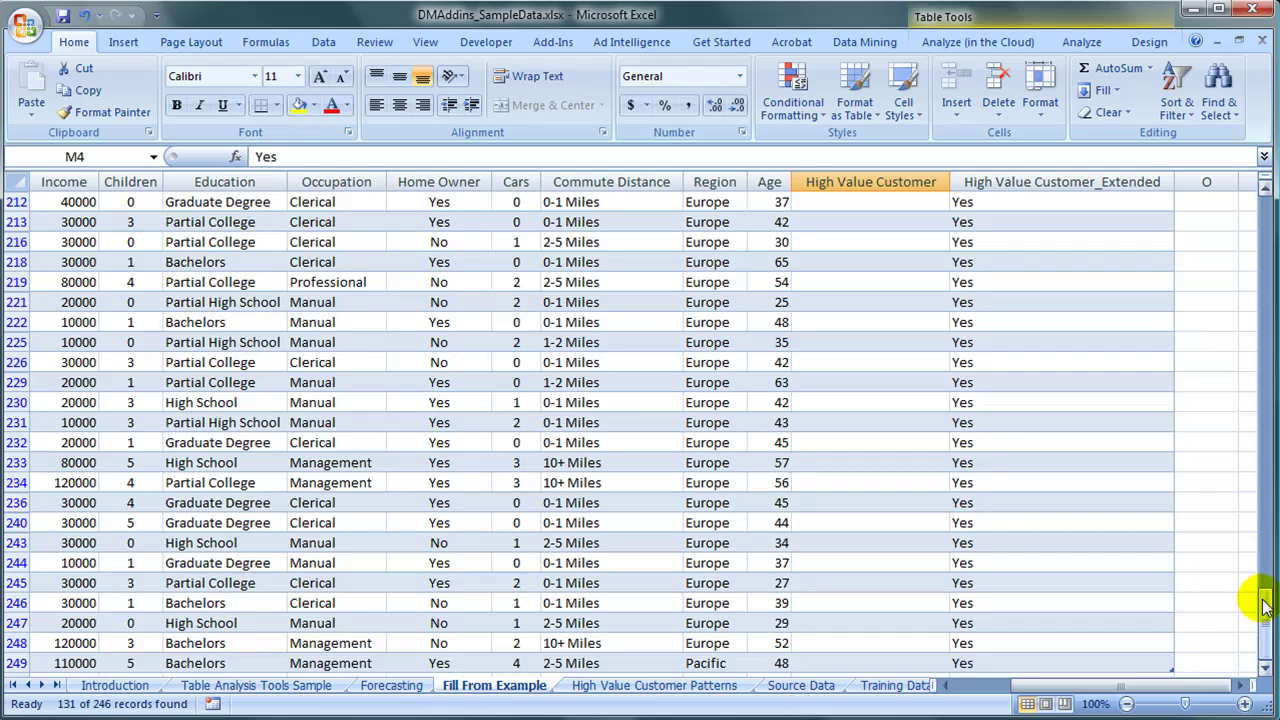
left_click_drag(1260, 600, 1265, 200)
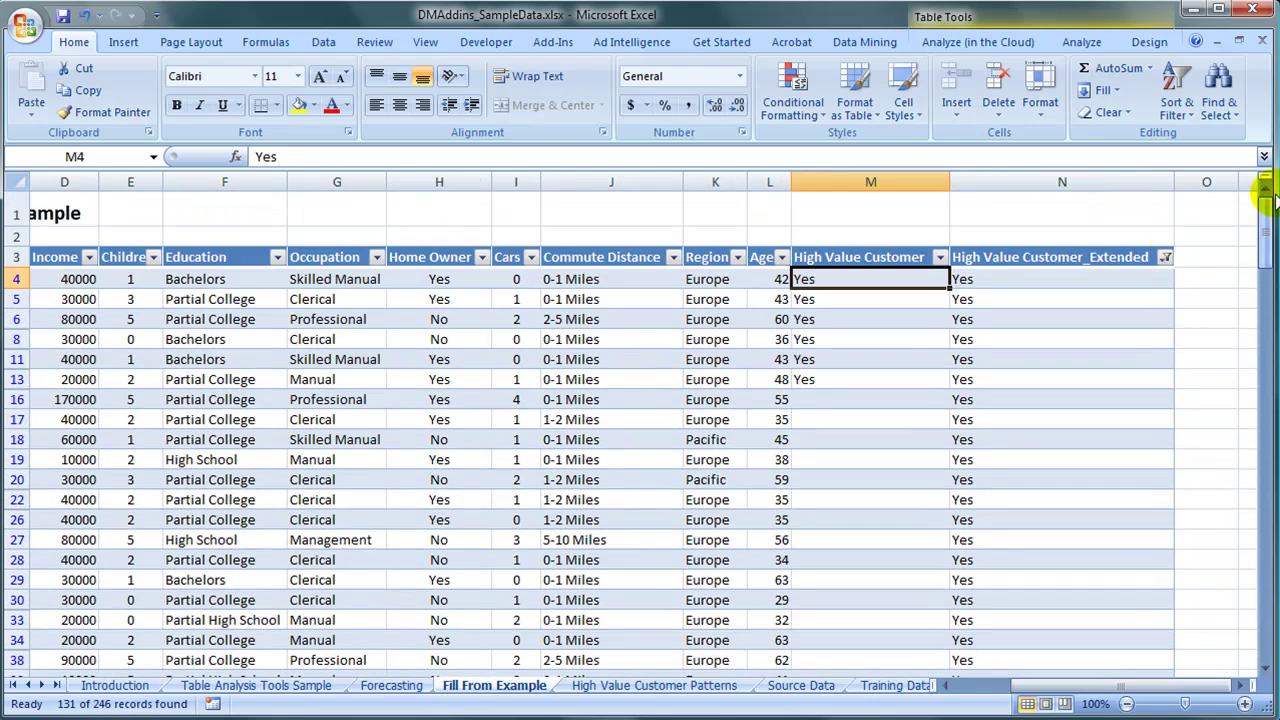